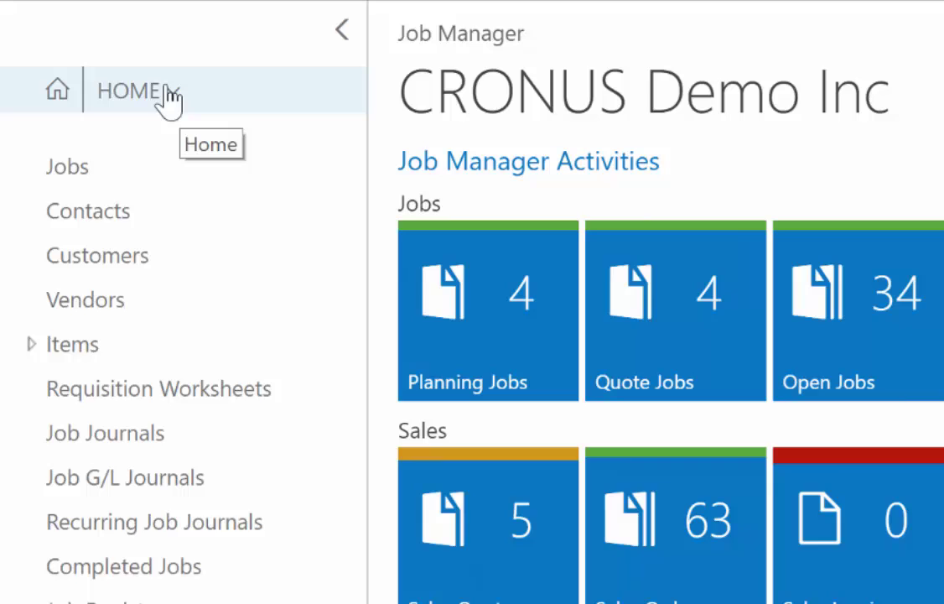
Step: From HOME > Resources, filter the list to the Job Project Services resources
click(170, 94)
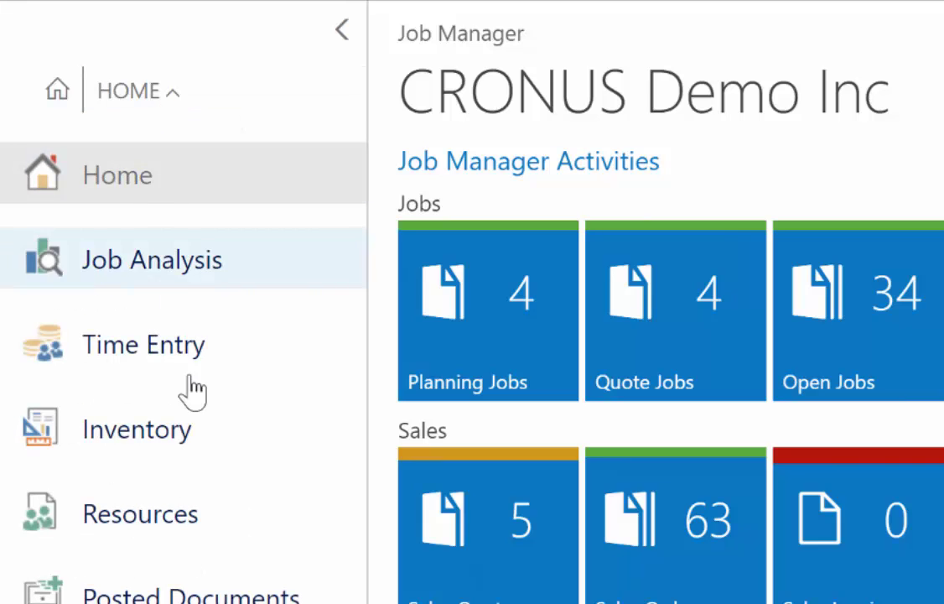
click(178, 527)
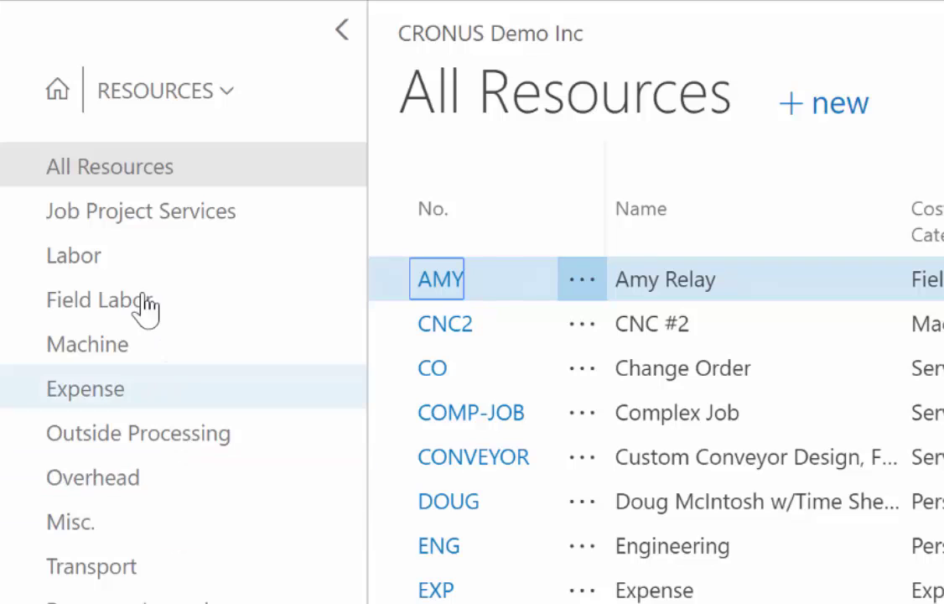
click(175, 226)
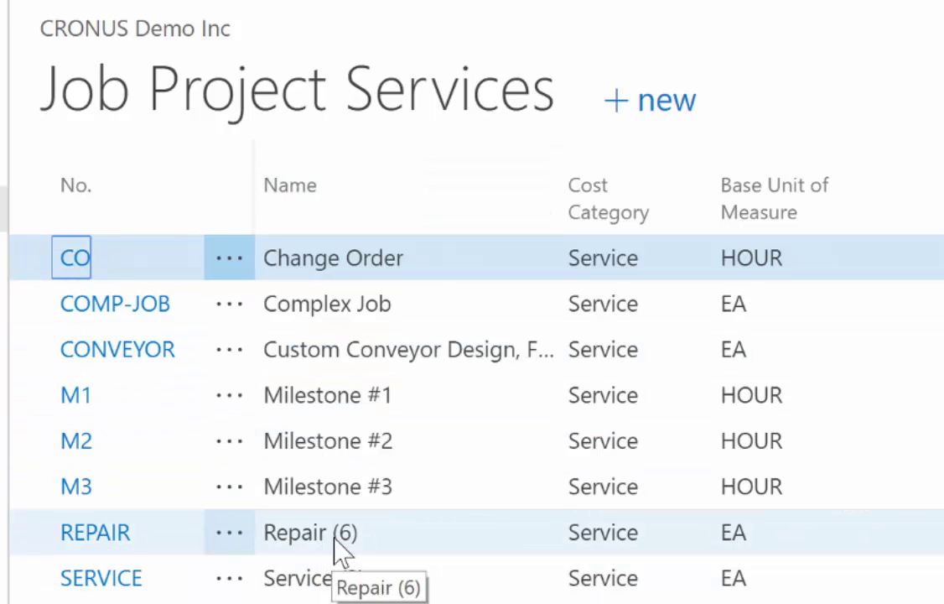
Step: Select the REPAIR service and open its Tasks/Router page
click(335, 541)
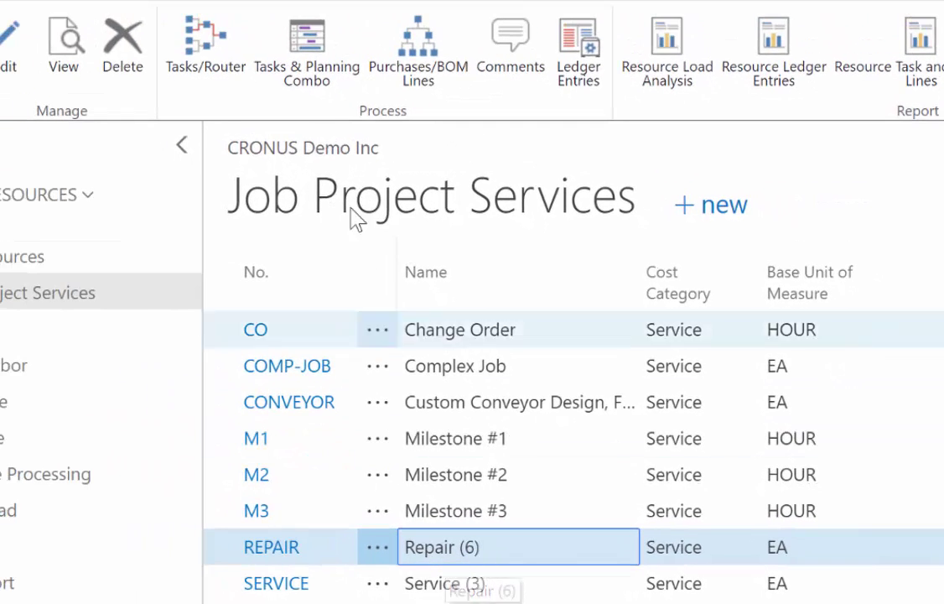
click(210, 58)
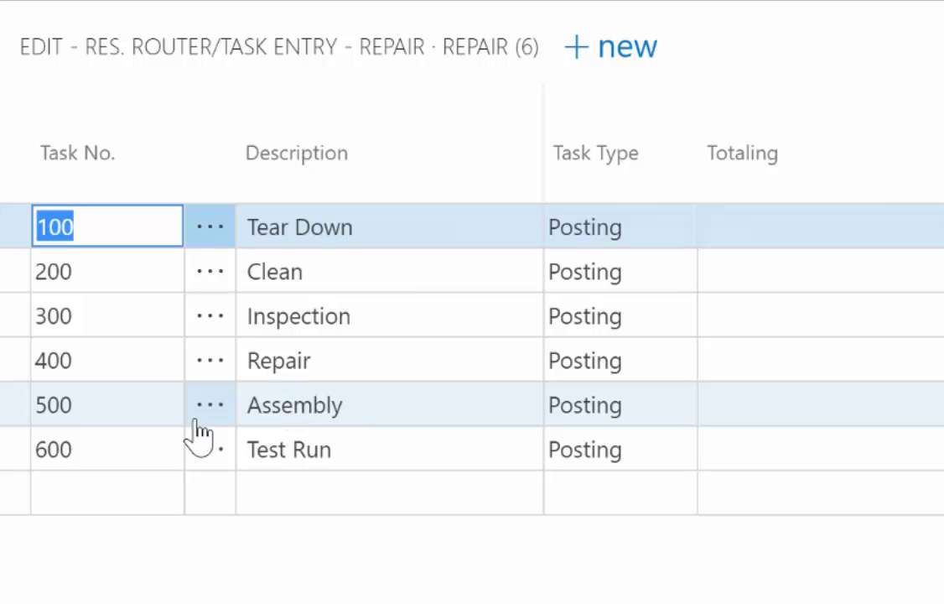
Step: Add a new task line 700 with description 'Delivery & Installation'
click(101, 493)
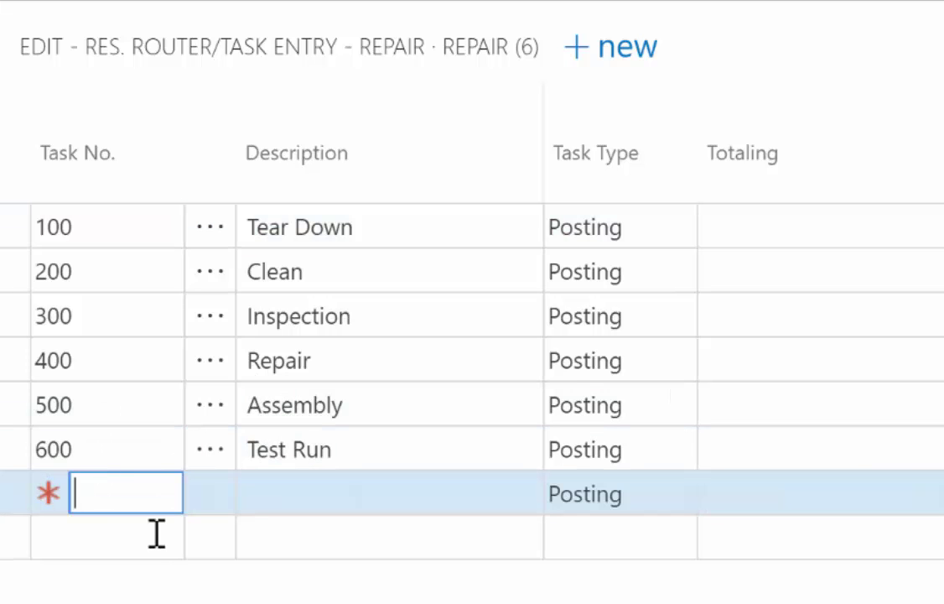
text(7000)
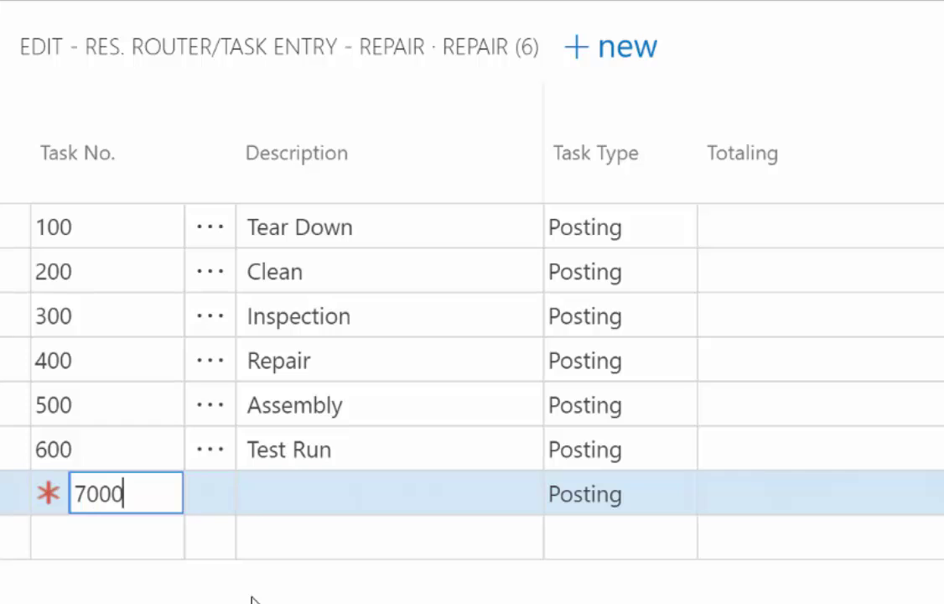
key(BackSpace)
key(Tab)
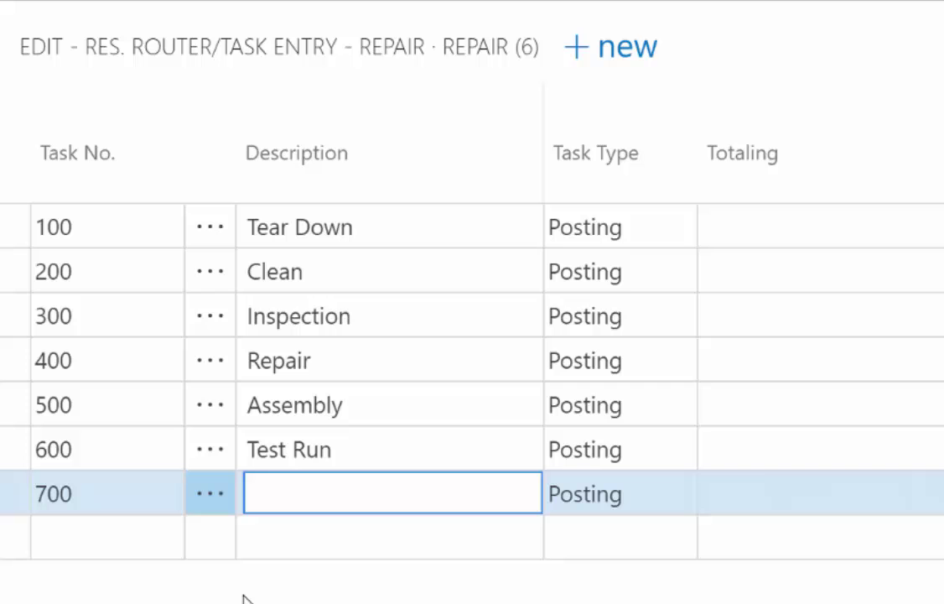
text(Delivery & )
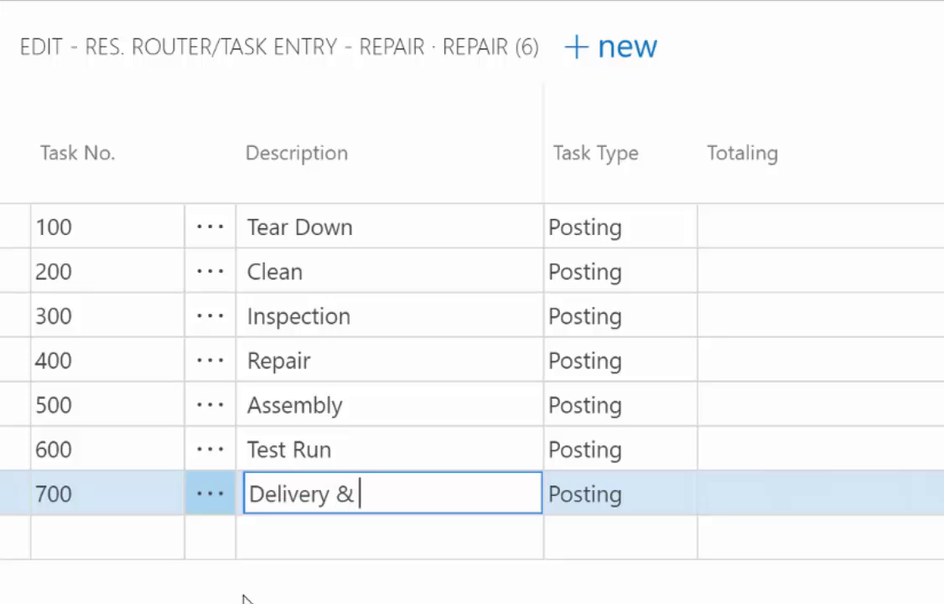
text(Installation)
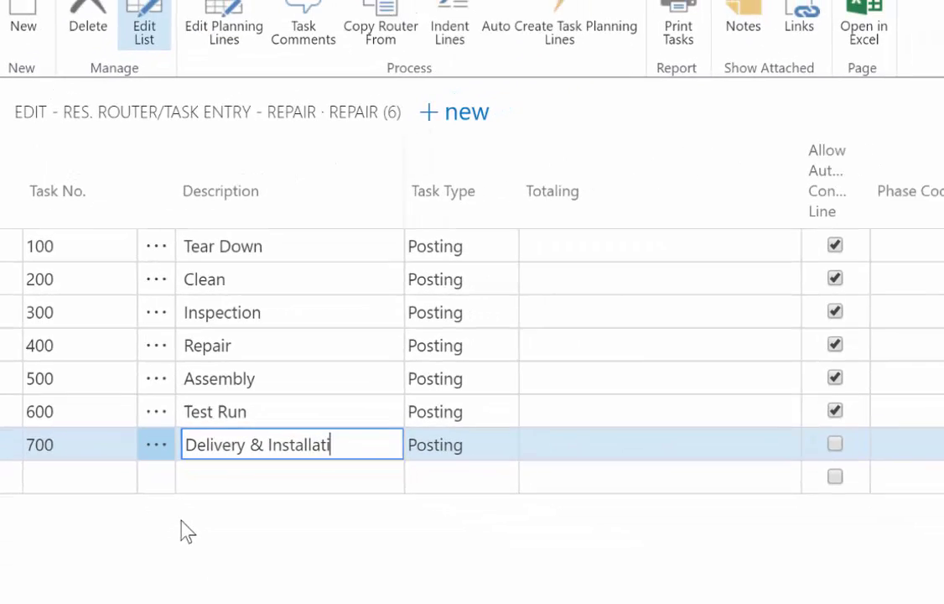
key(Tab)
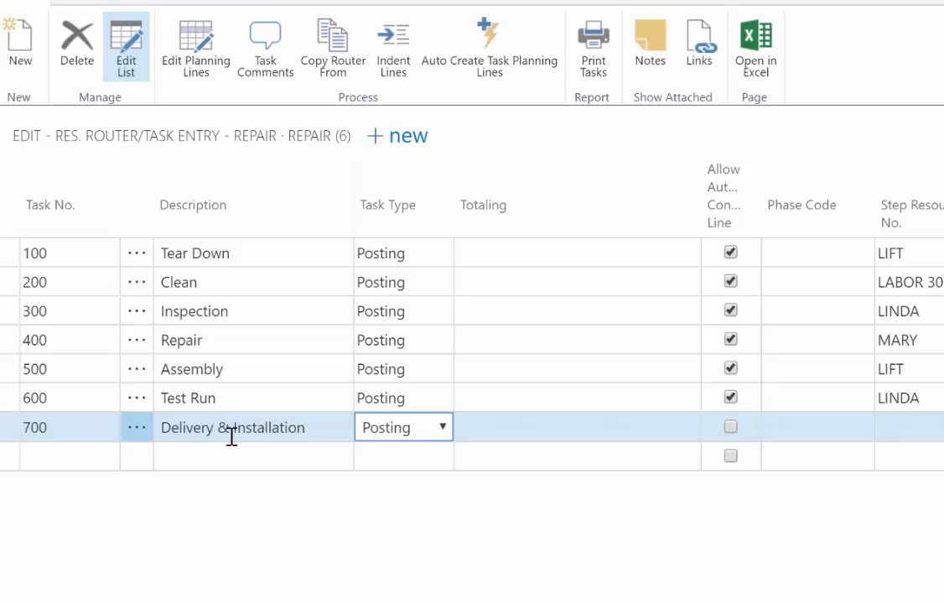
Step: Tick Allow for task 700, assign step resource AMY, and set setup time 50
click(731, 427)
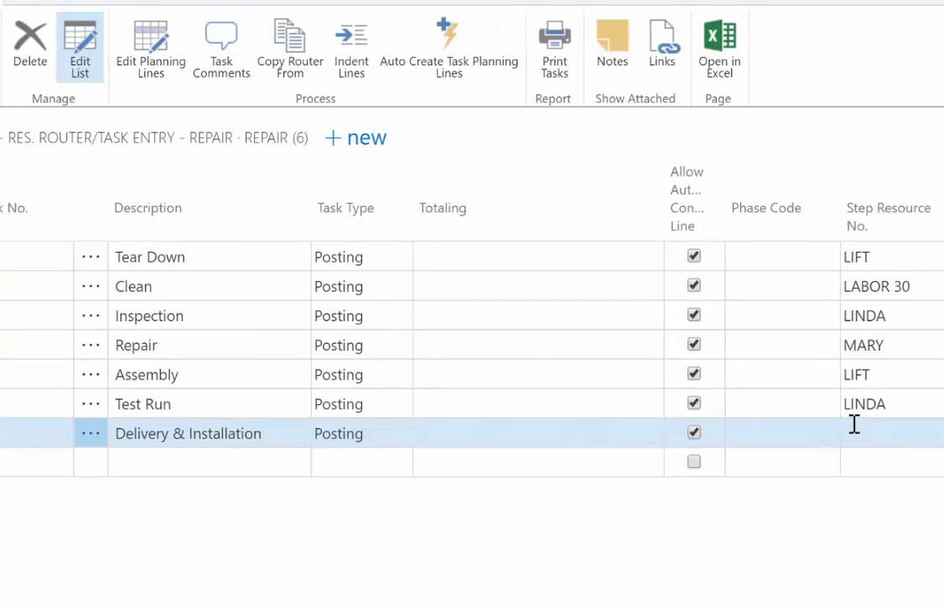
click(920, 427)
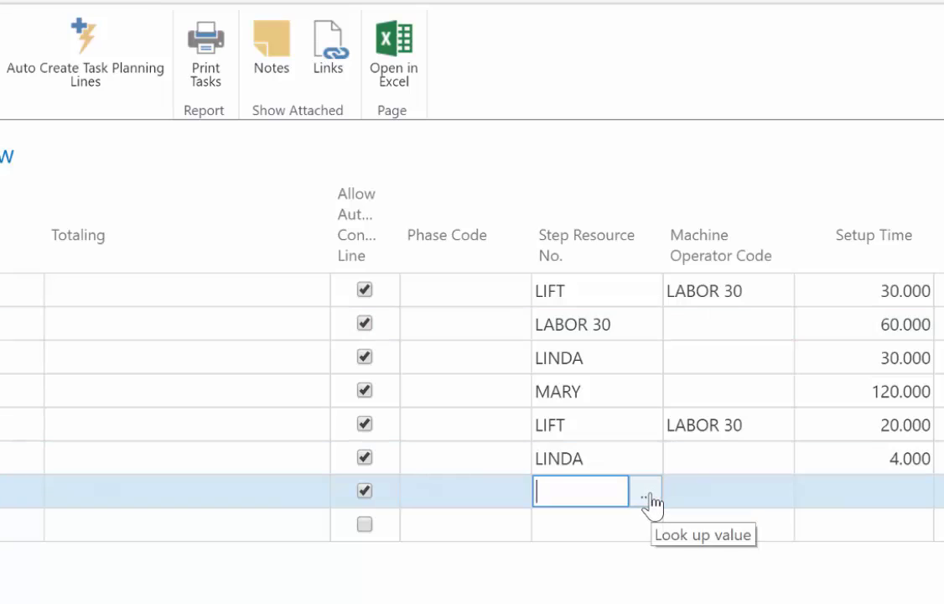
click(646, 498)
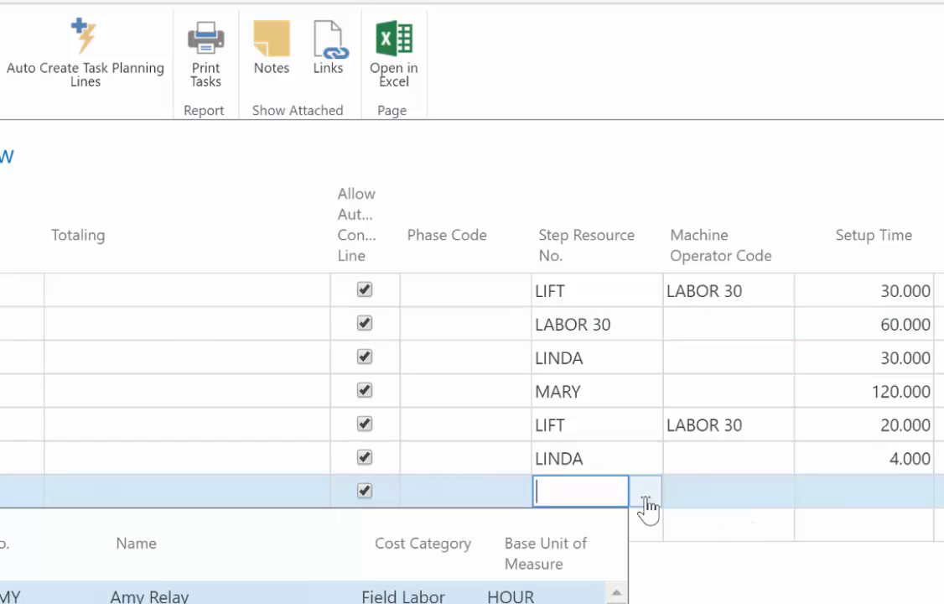
click(17, 597)
key(Tab)
key(Tab)
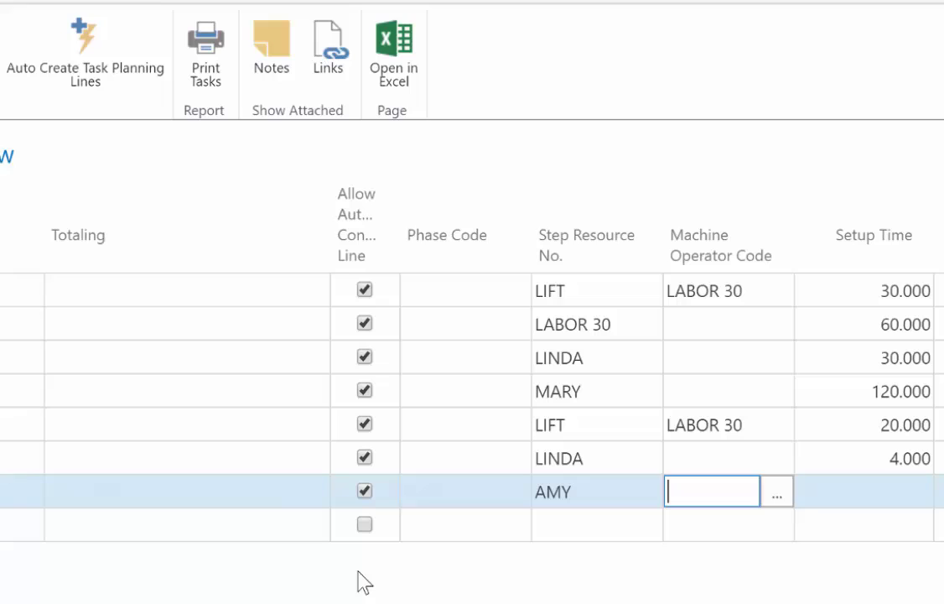
text(50)
key(Tab)
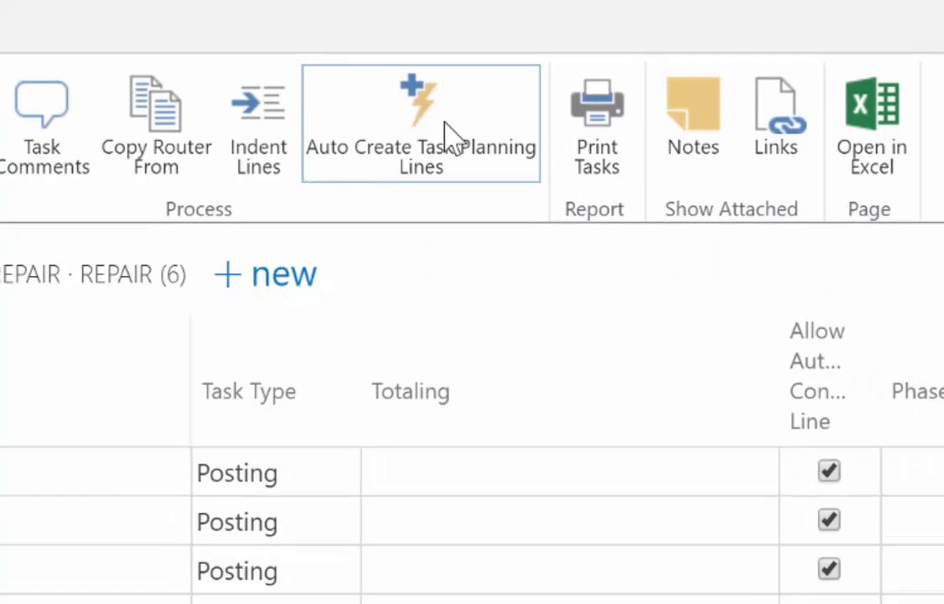
Step: Run Auto Create Task Planning Lines and acknowledge the one inserted planning line
click(464, 140)
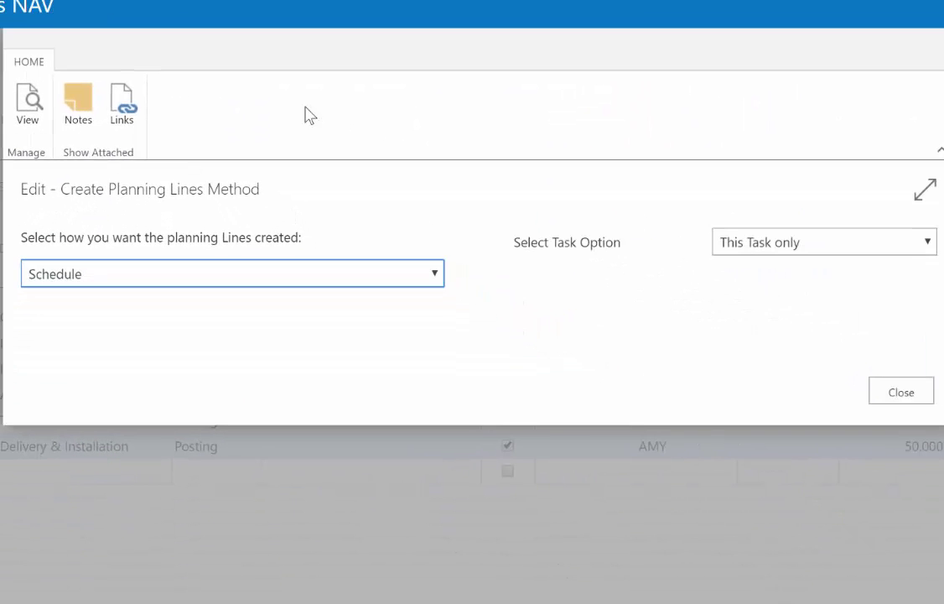
click(891, 395)
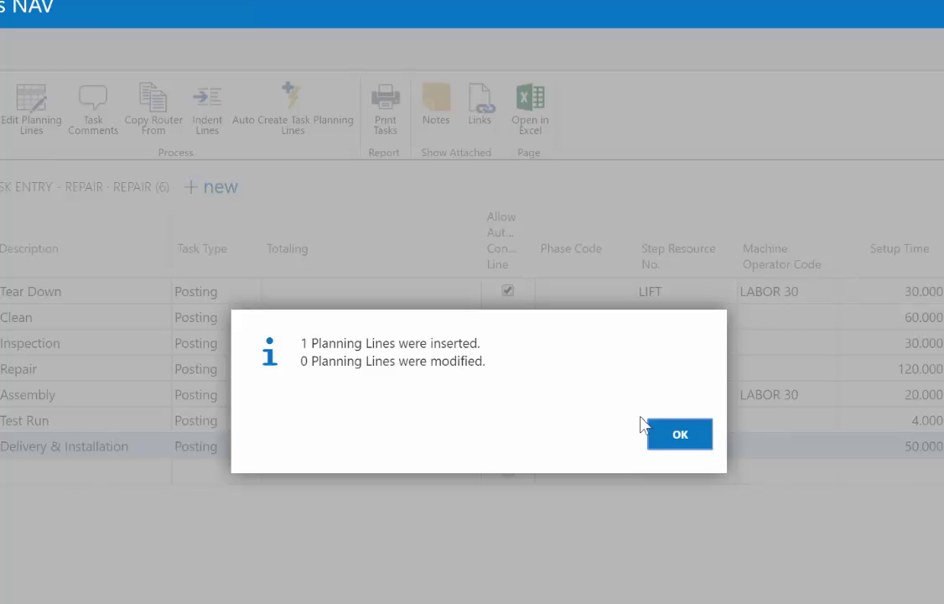
click(677, 440)
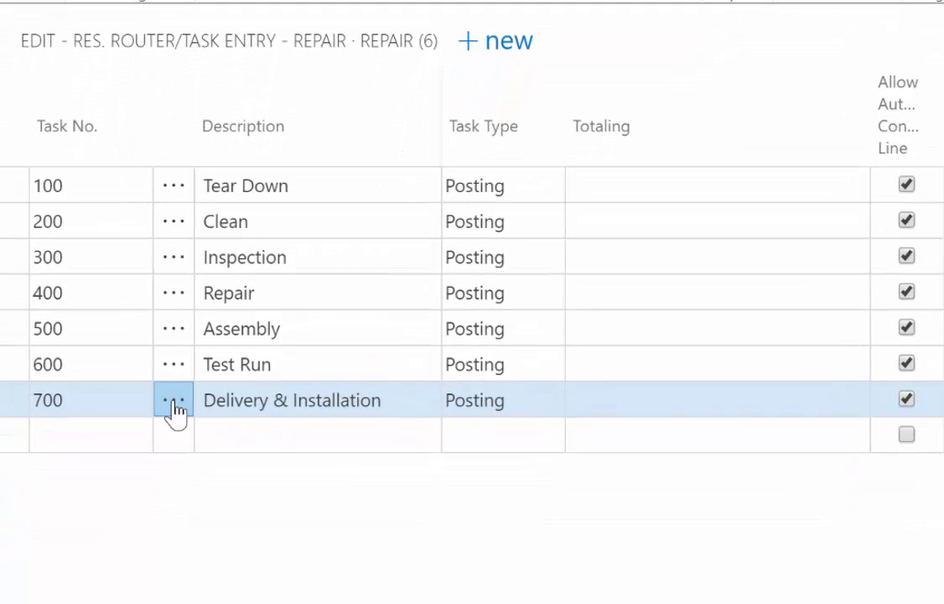
Step: Delete task line 700 Delivery & Installation, leaving Test Run as the last task
click(161, 526)
click(131, 497)
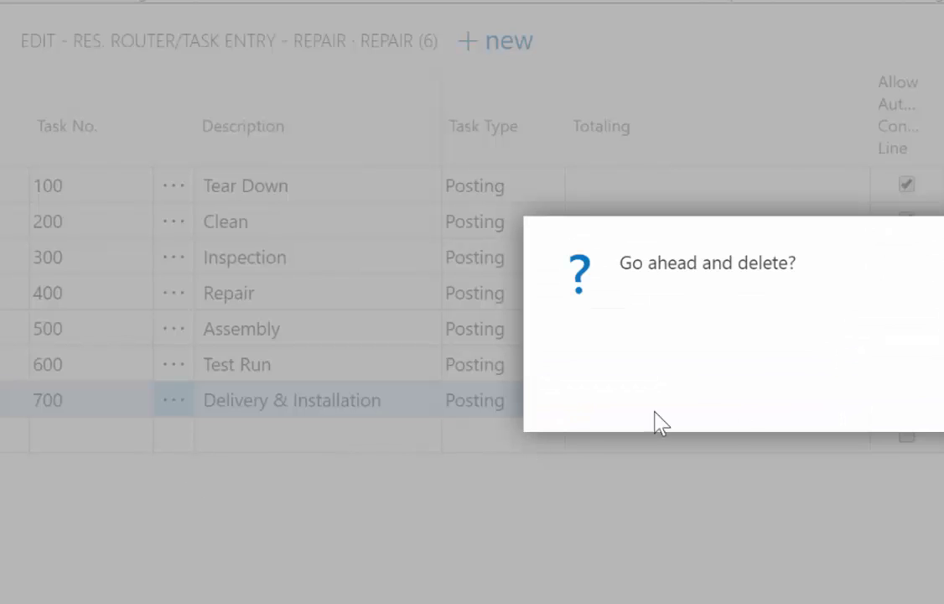
key(Return)
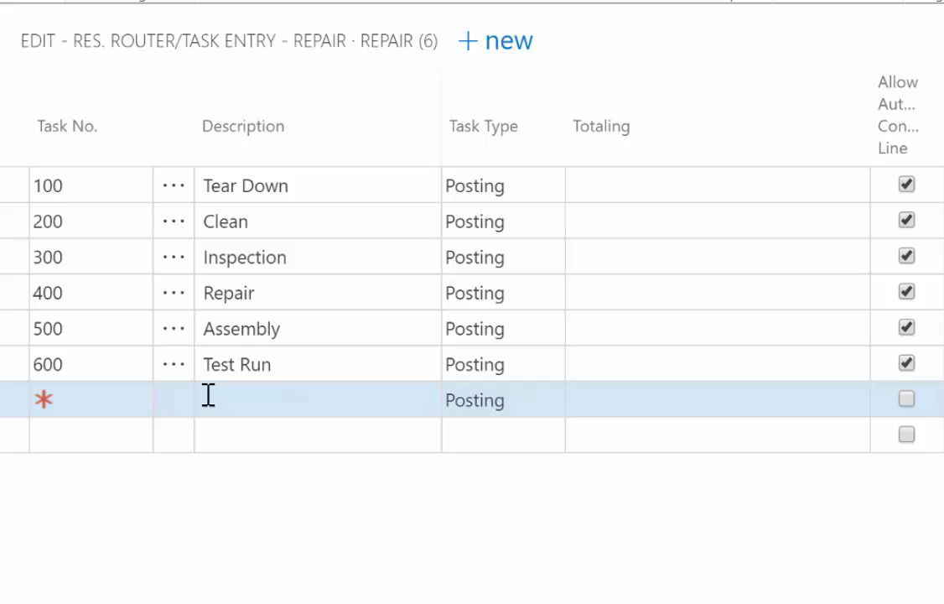
click(264, 354)
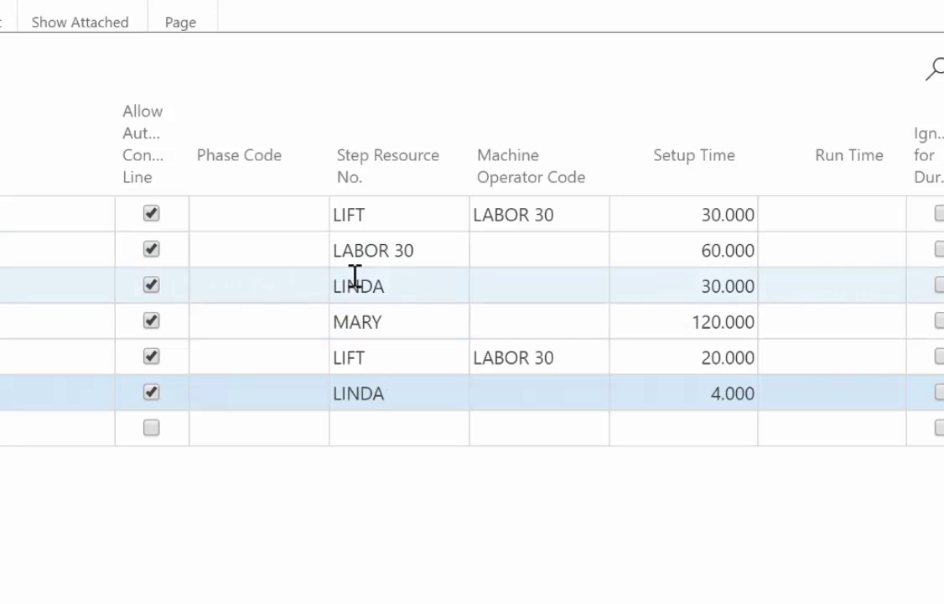
click(380, 218)
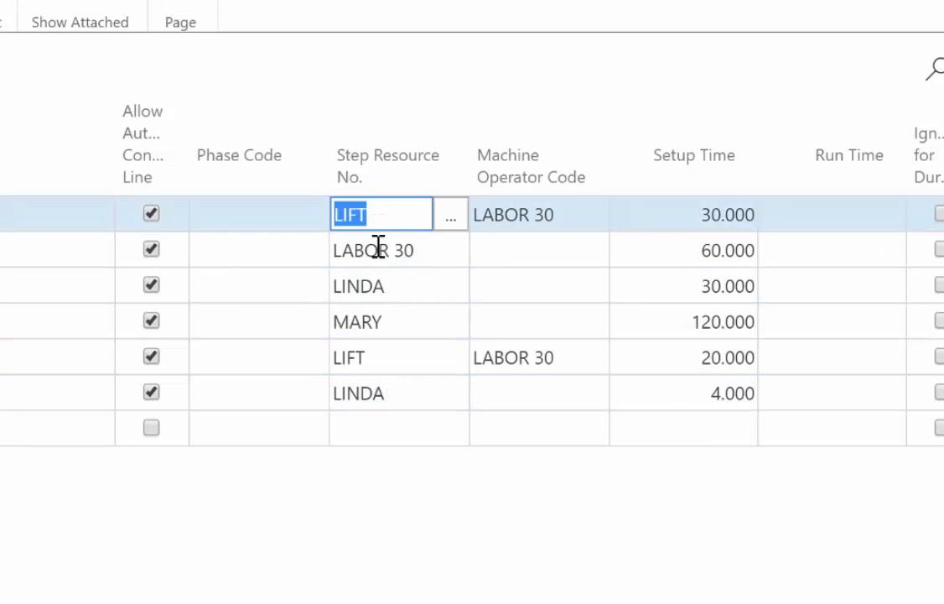
click(382, 286)
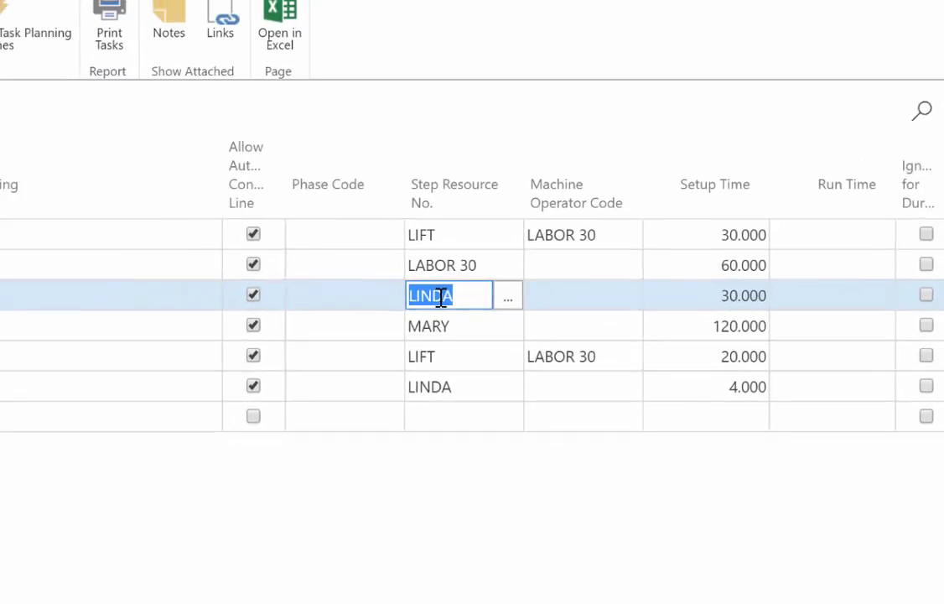
key(shift+Tab)
key(shift+Tab)
key(shift+Tab)
key(shift+Tab)
key(shift+Tab)
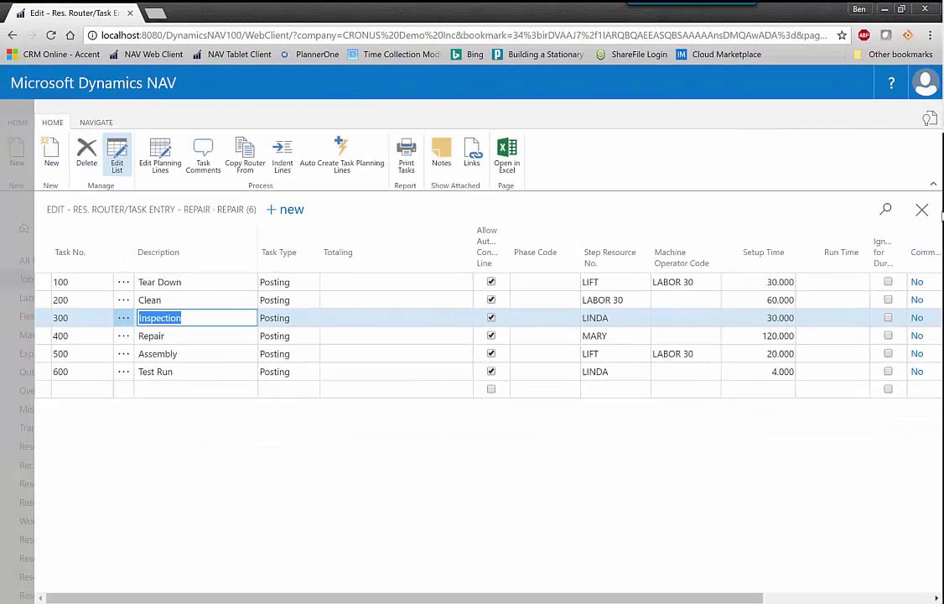
Step: Close the Repair router and open the Tasks/Router page for COMP-JOB
click(922, 210)
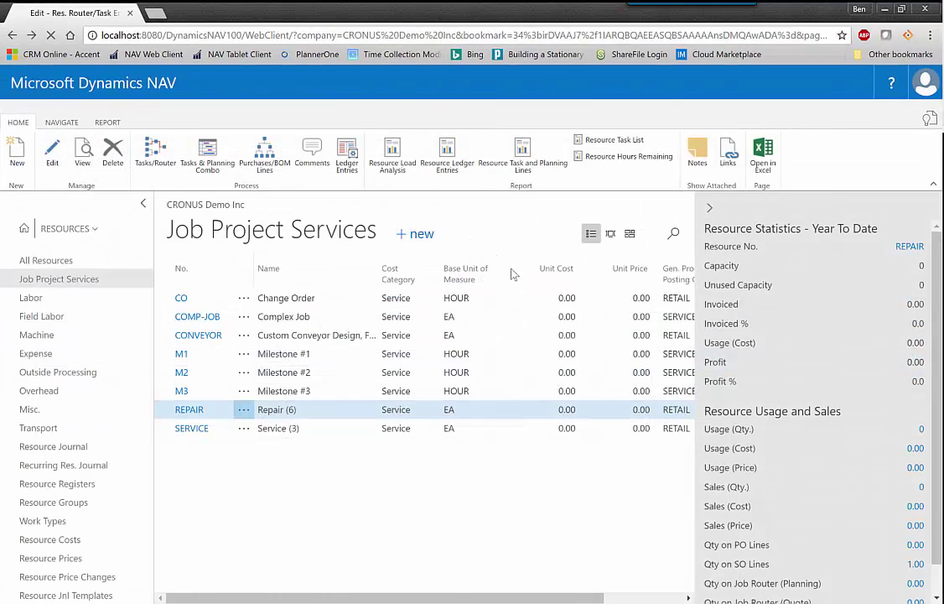
click(282, 326)
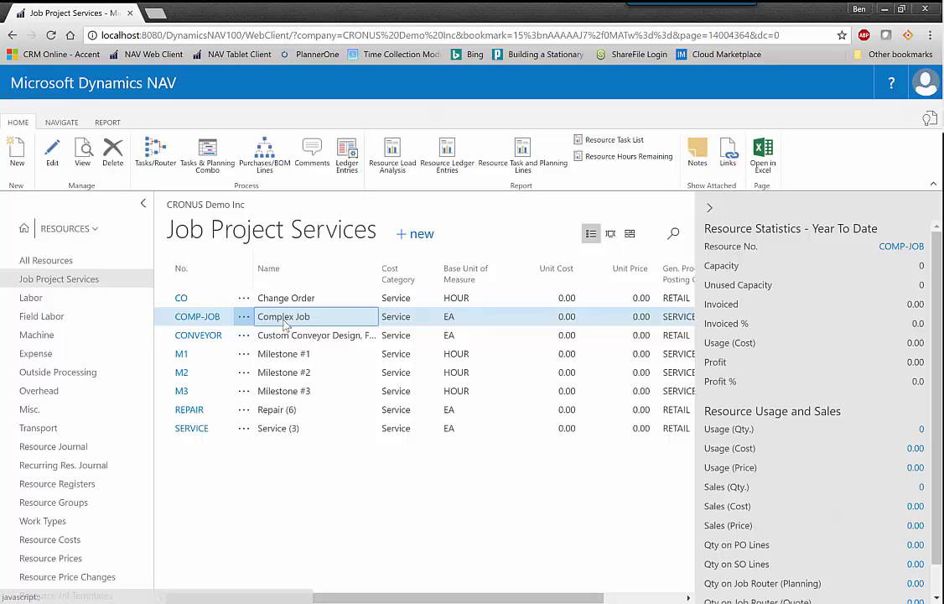
click(155, 156)
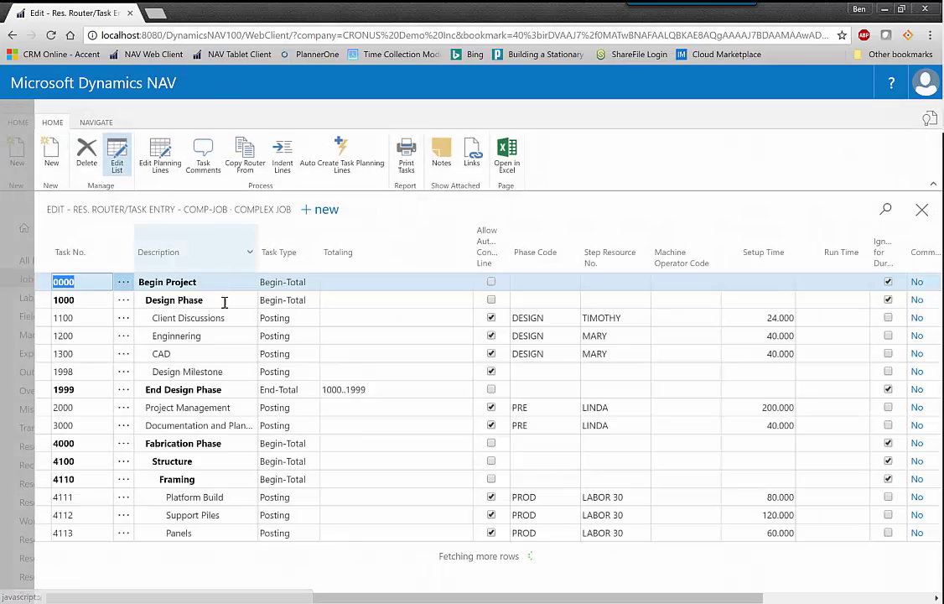
scroll(220, 327, down, 1)
scroll(217, 336, up, 1)
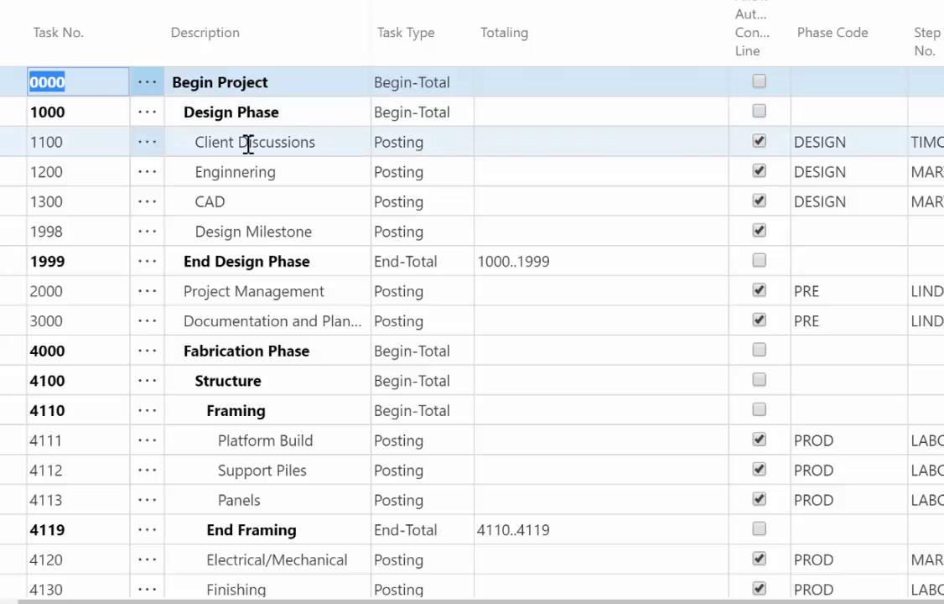
click(248, 144)
click(251, 171)
click(253, 201)
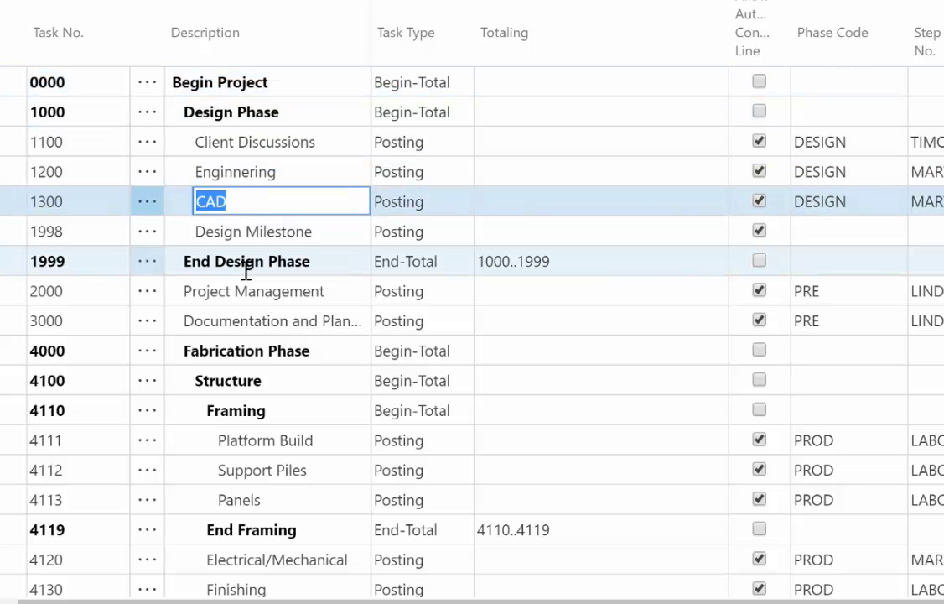
click(198, 255)
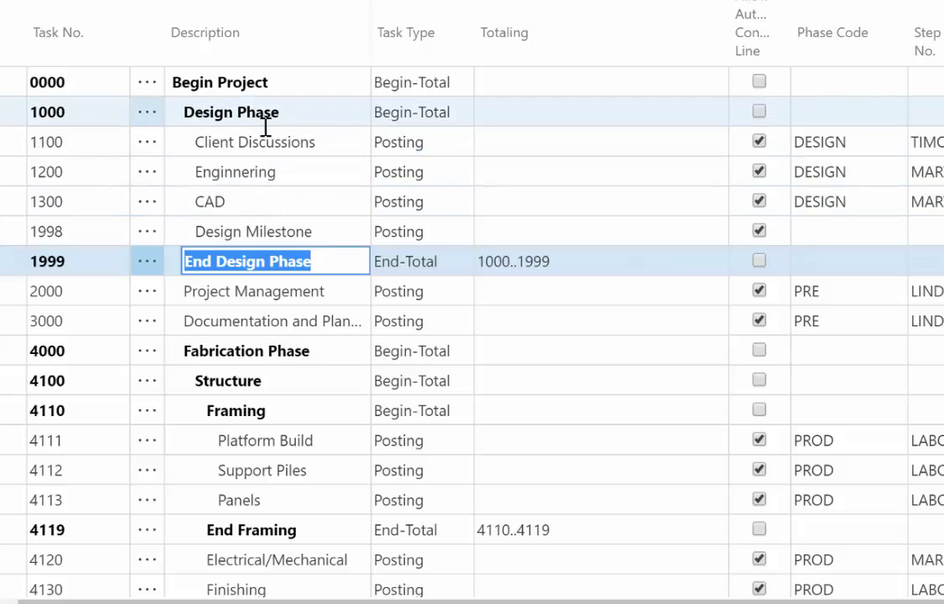
click(293, 293)
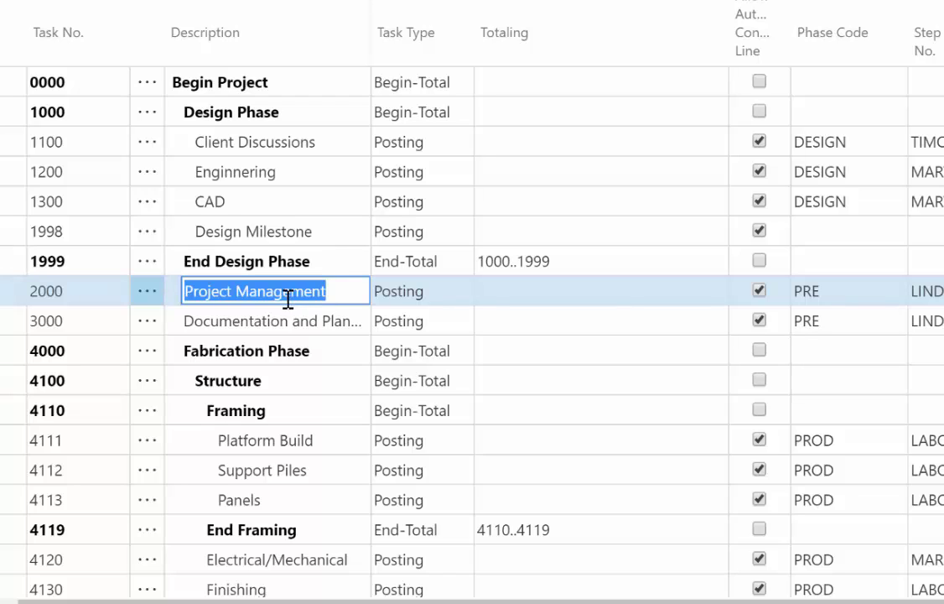
click(270, 320)
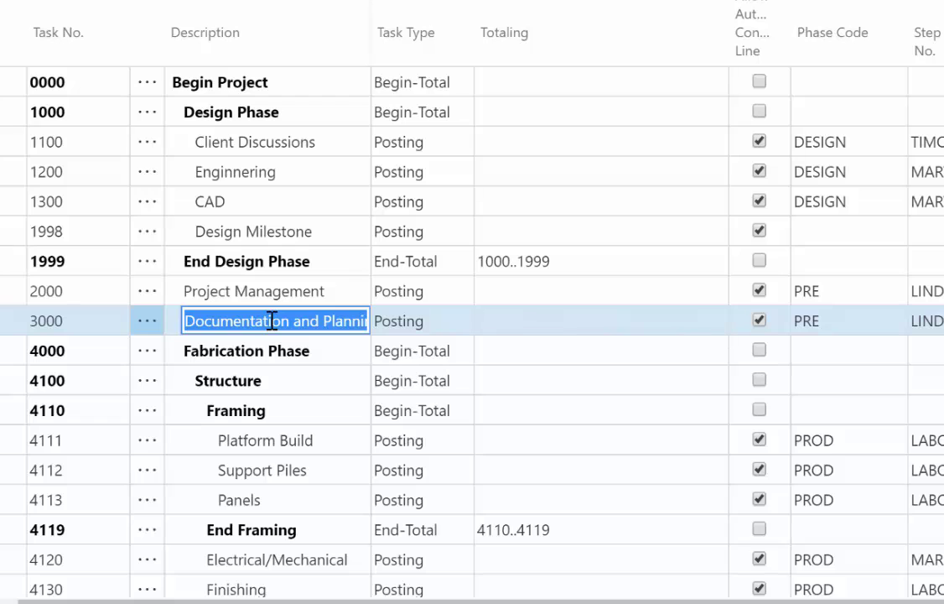
click(285, 350)
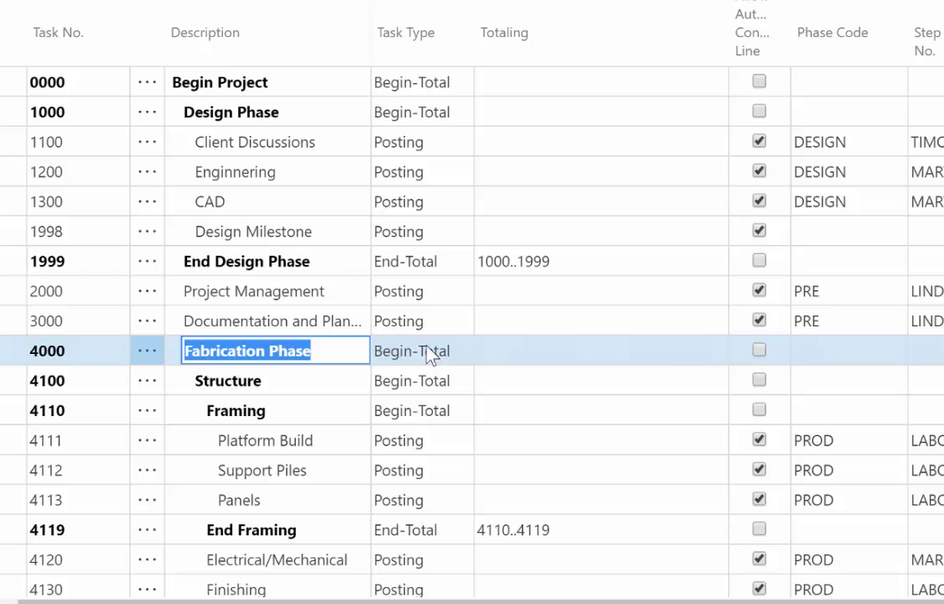
click(251, 380)
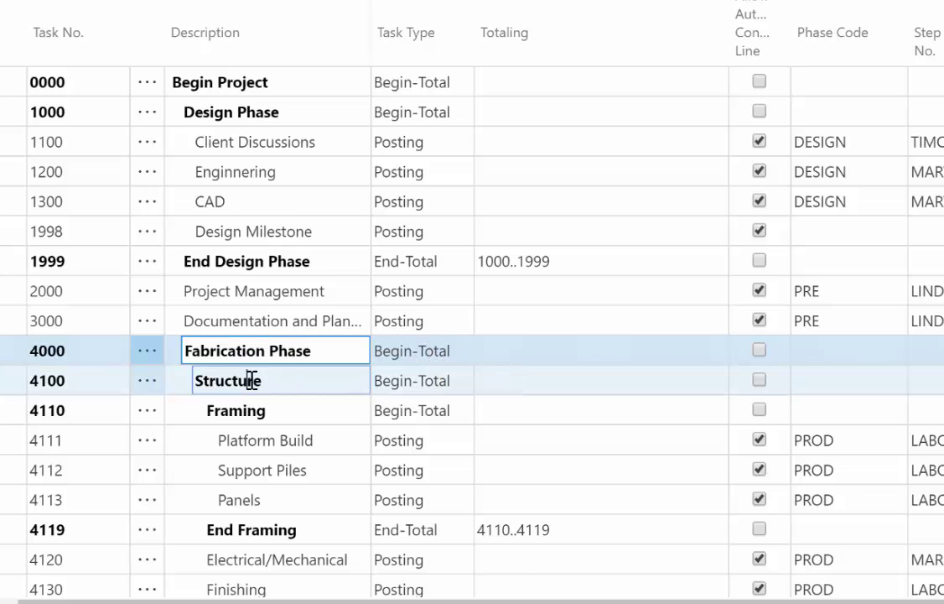
click(253, 405)
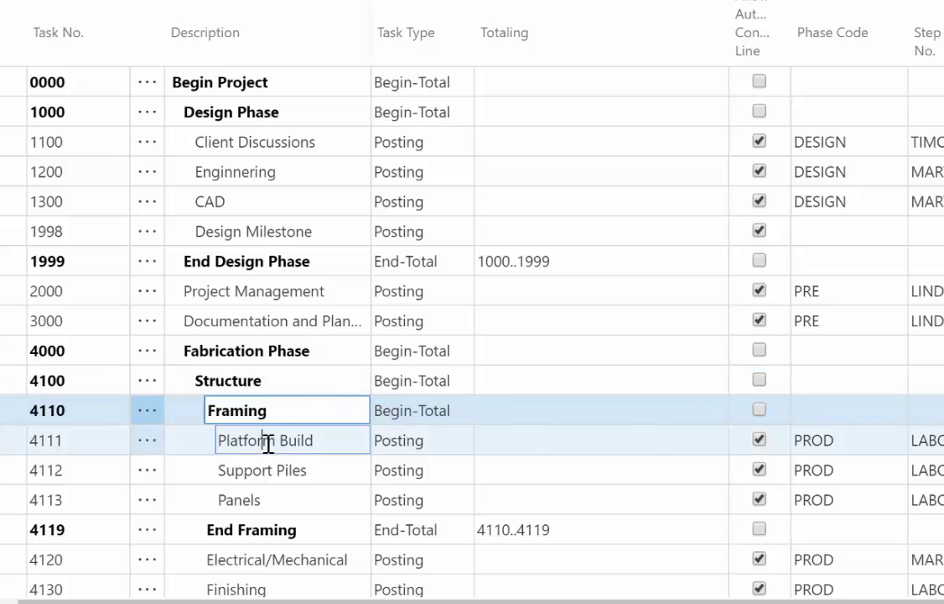
click(268, 442)
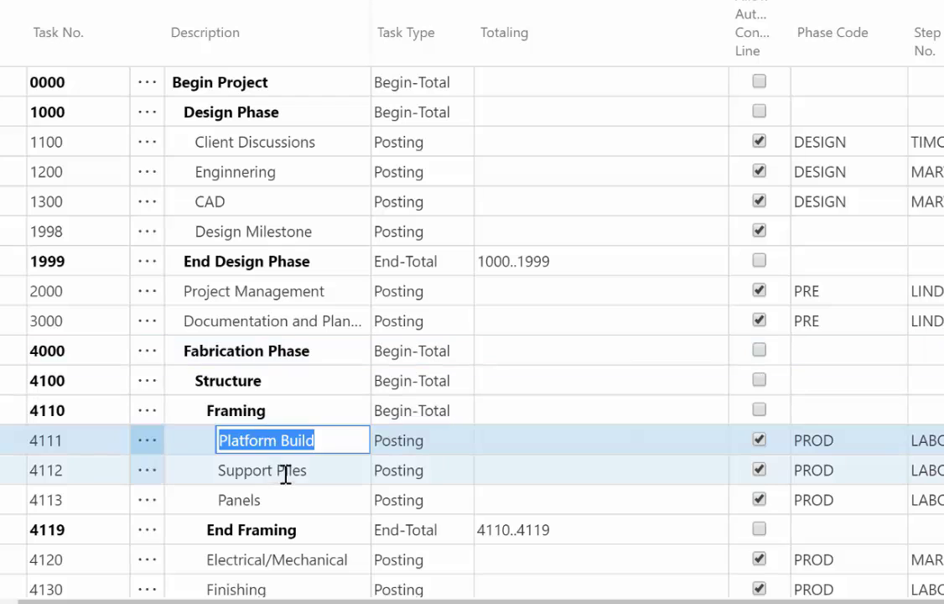
click(290, 470)
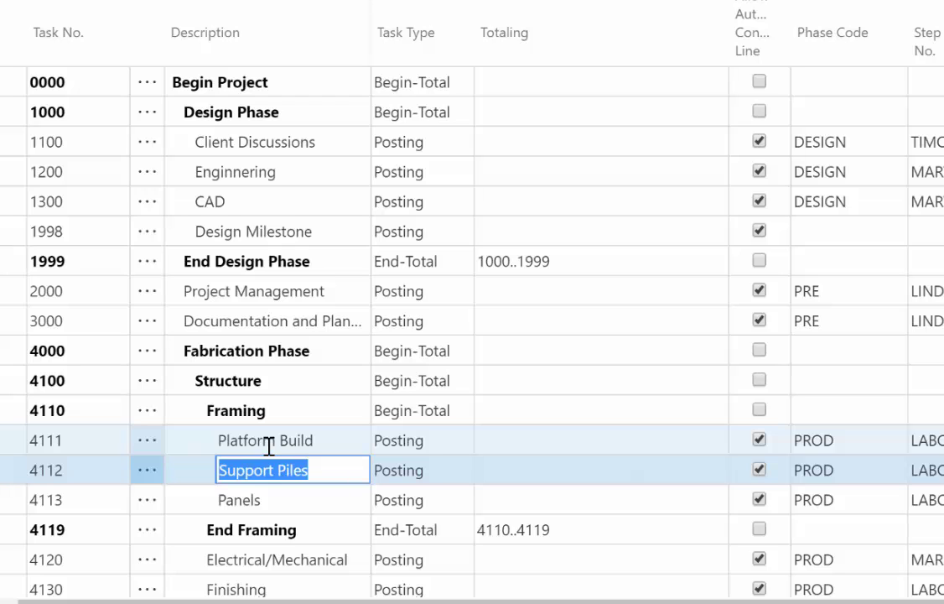
click(283, 440)
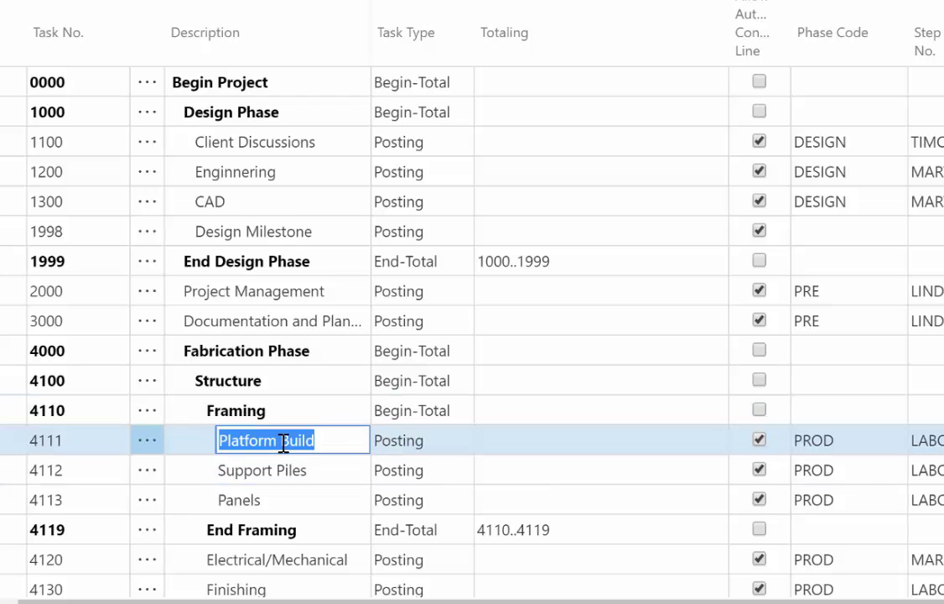
click(316, 469)
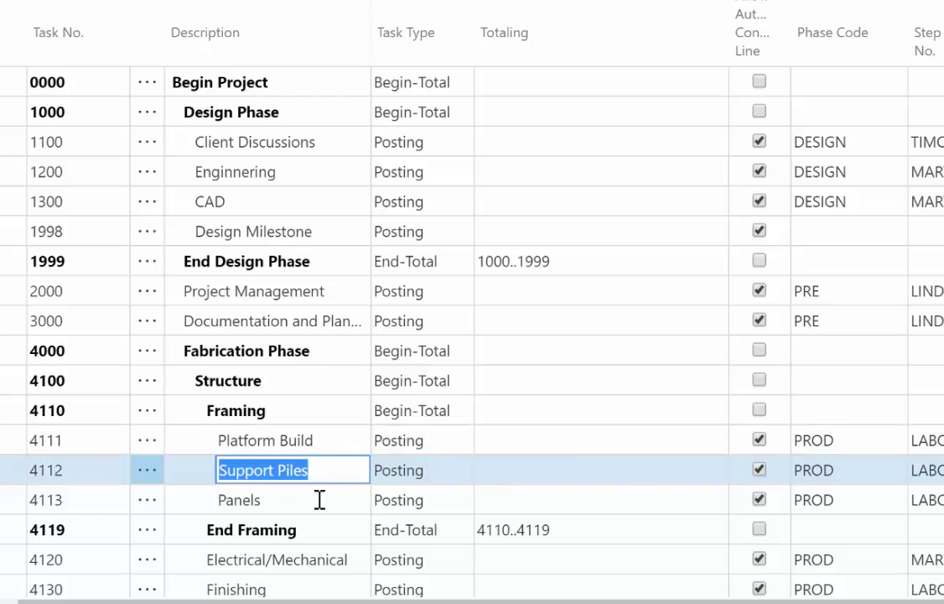
click(318, 501)
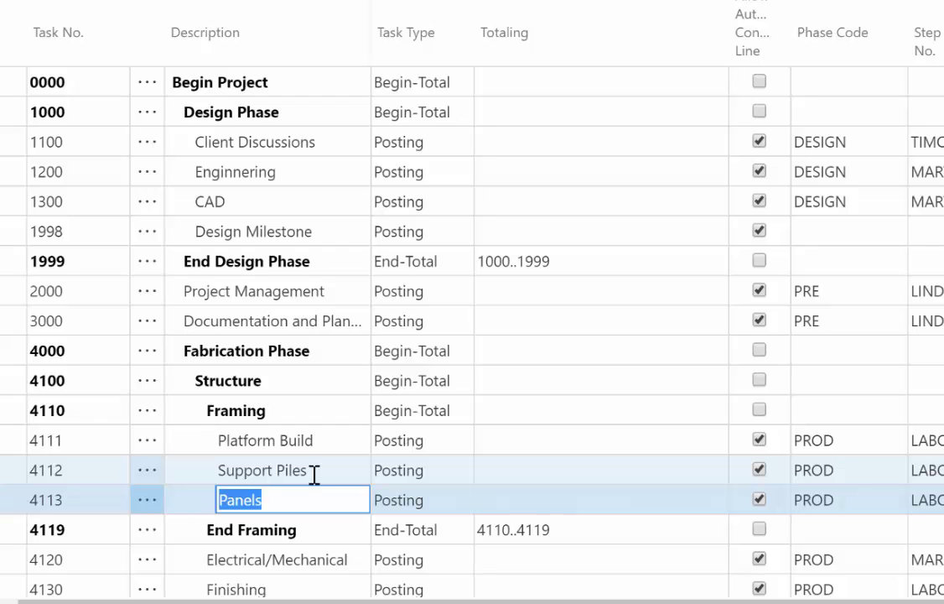
click(316, 469)
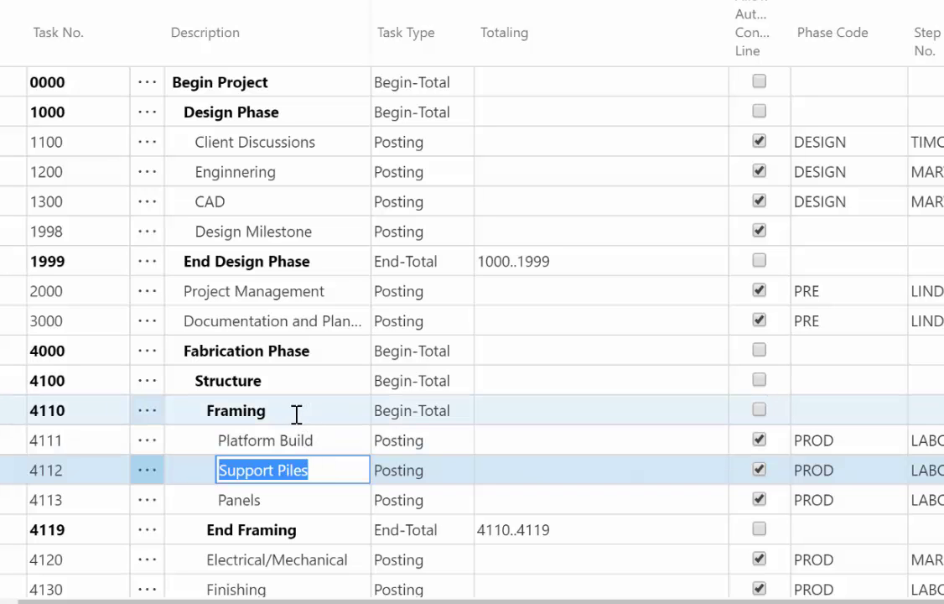
click(288, 439)
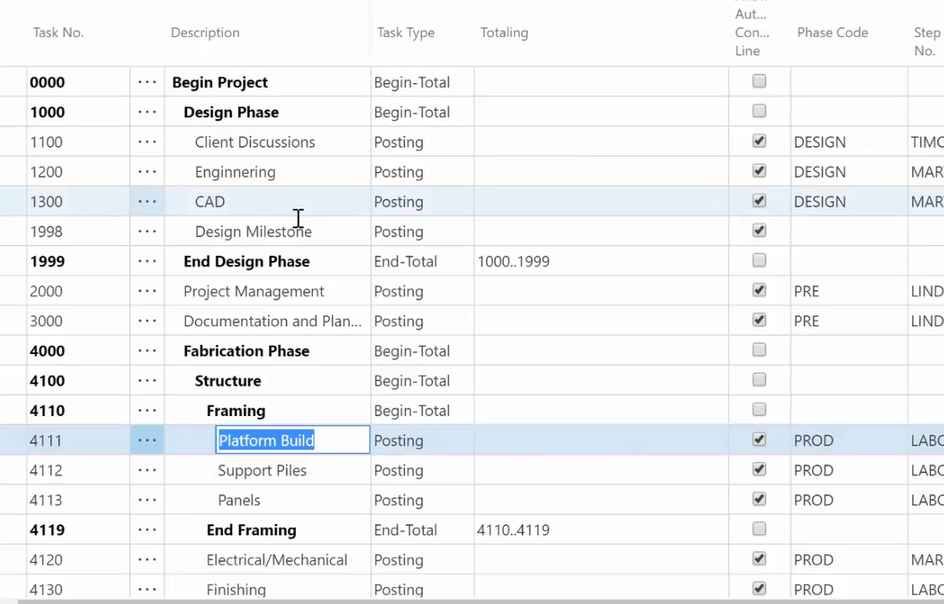
scroll(297, 220, down, 3)
scroll(299, 225, down, 3)
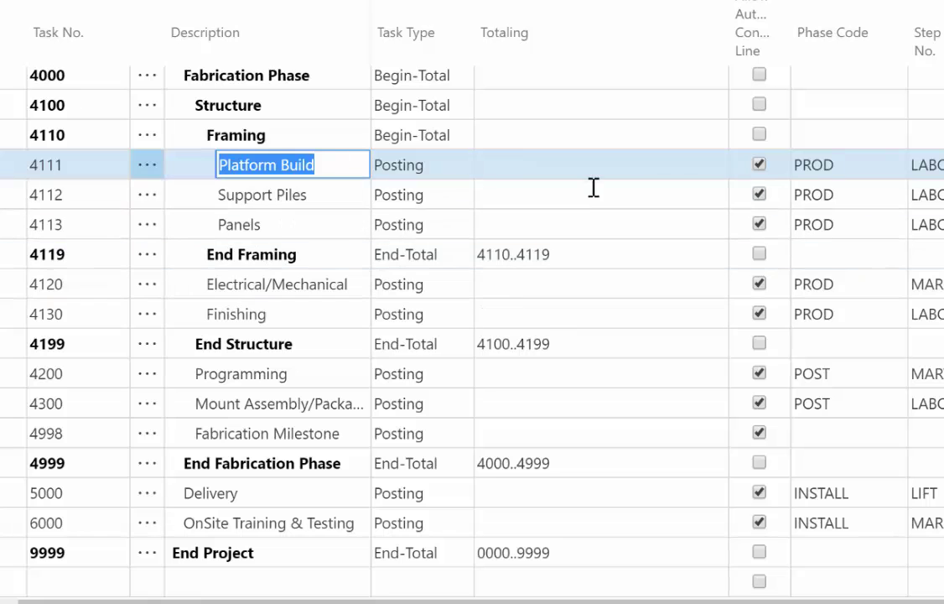
scroll(629, 168, up, 6)
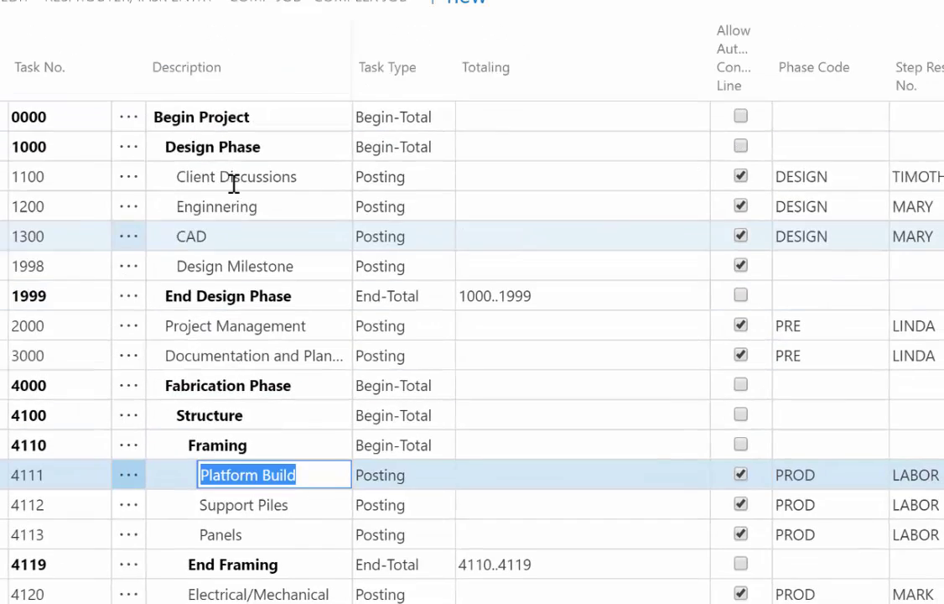
click(233, 180)
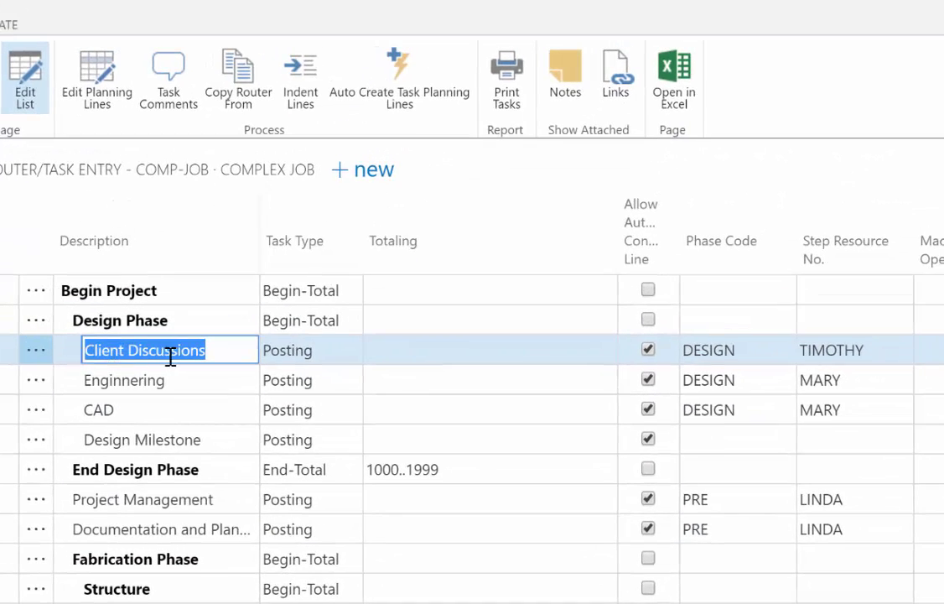
click(91, 71)
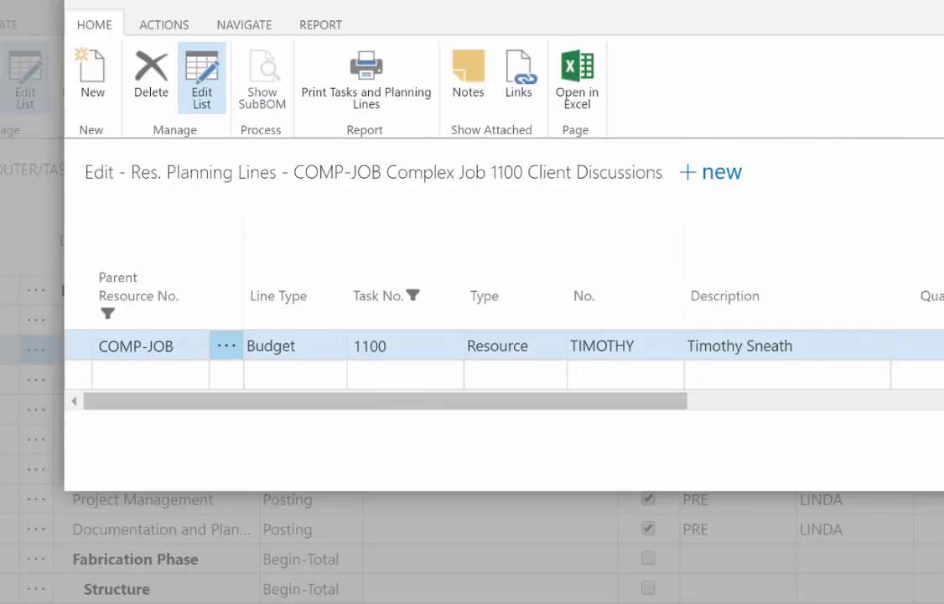
key(Escape)
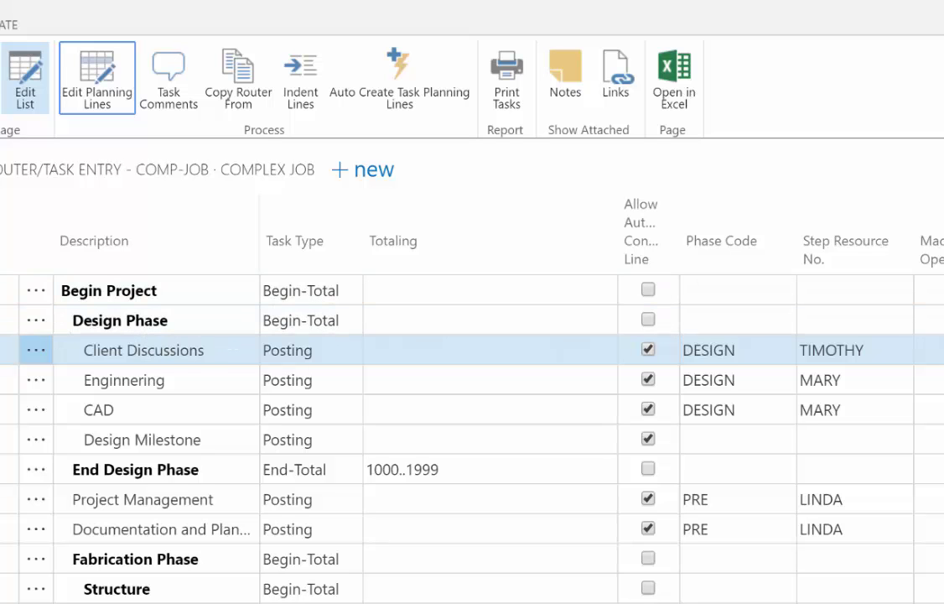
Step: Close the COMP-JOB router page with Esc, returning to Job Project Services
key(Escape)
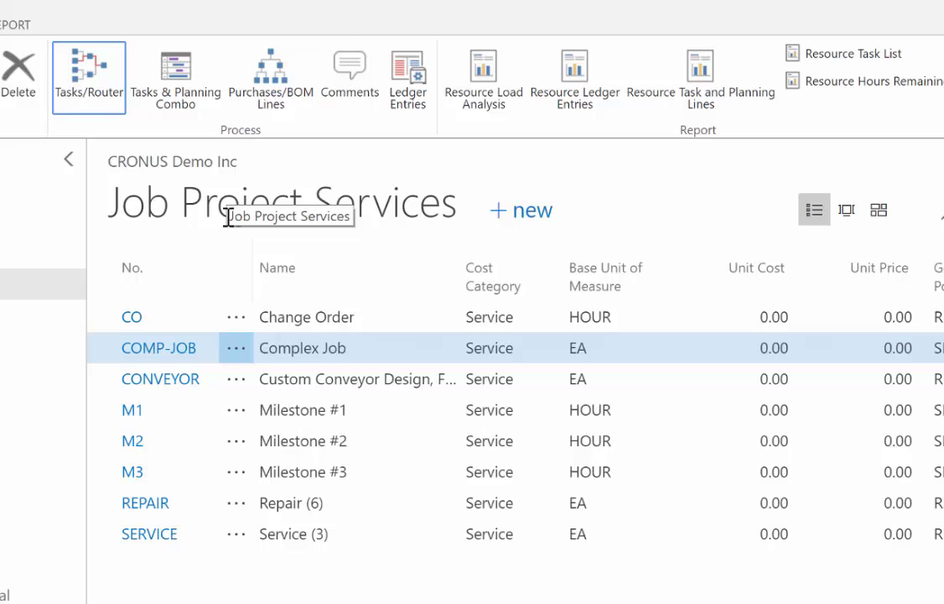